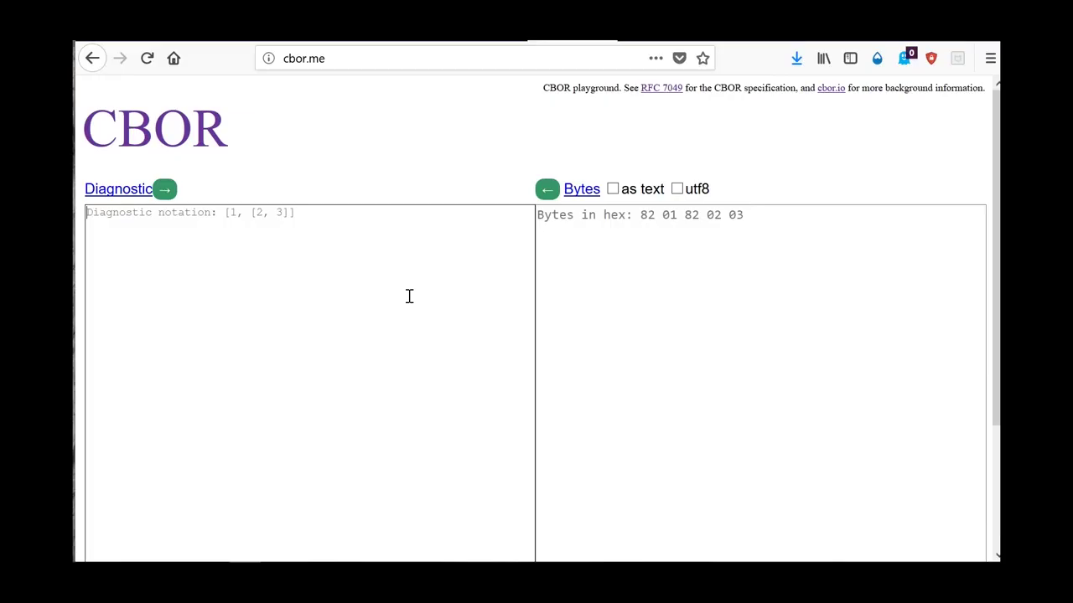
Step: Encode the integer 0 as CBOR, giving the single byte 00 # unsigned(0)
click(409, 296)
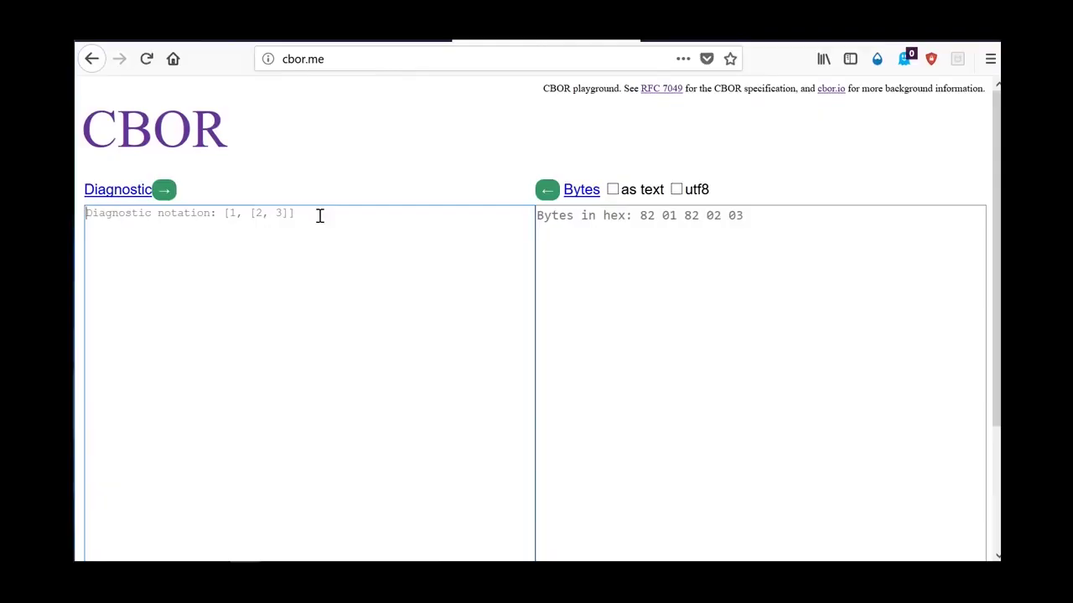
text(0)
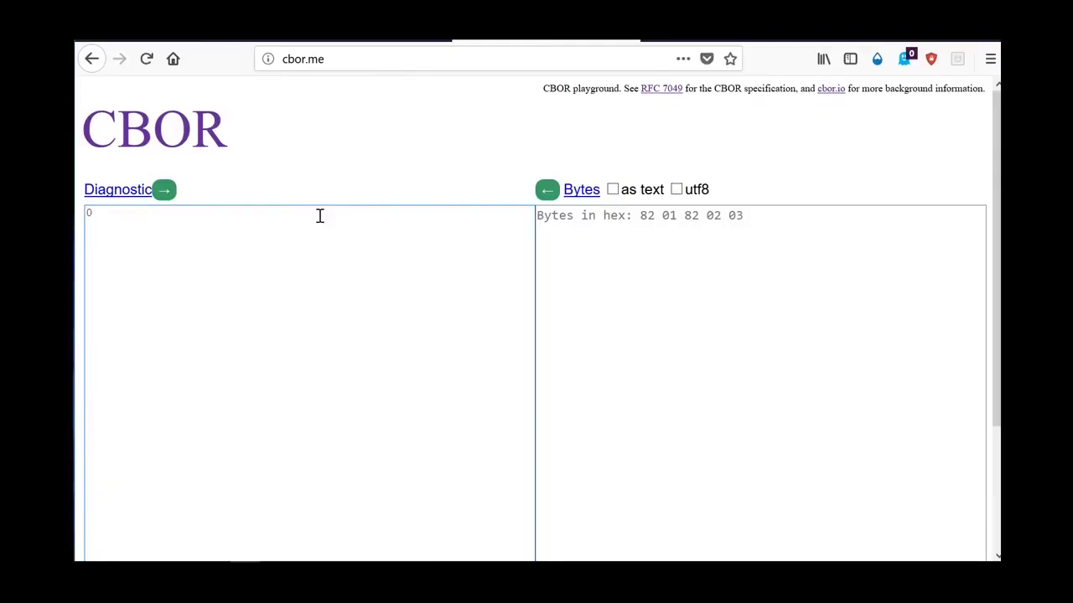
key(Return)
click(171, 198)
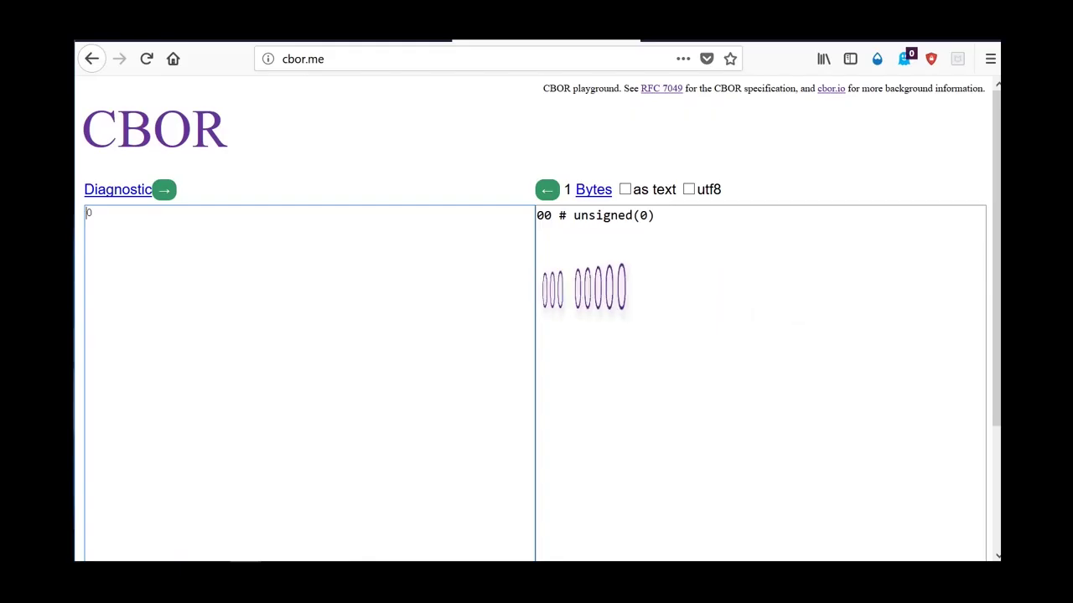
Step: Encode the integers 1 and 2, each as a single CBOR byte
key(BackSpace)
text(1)
click(165, 189)
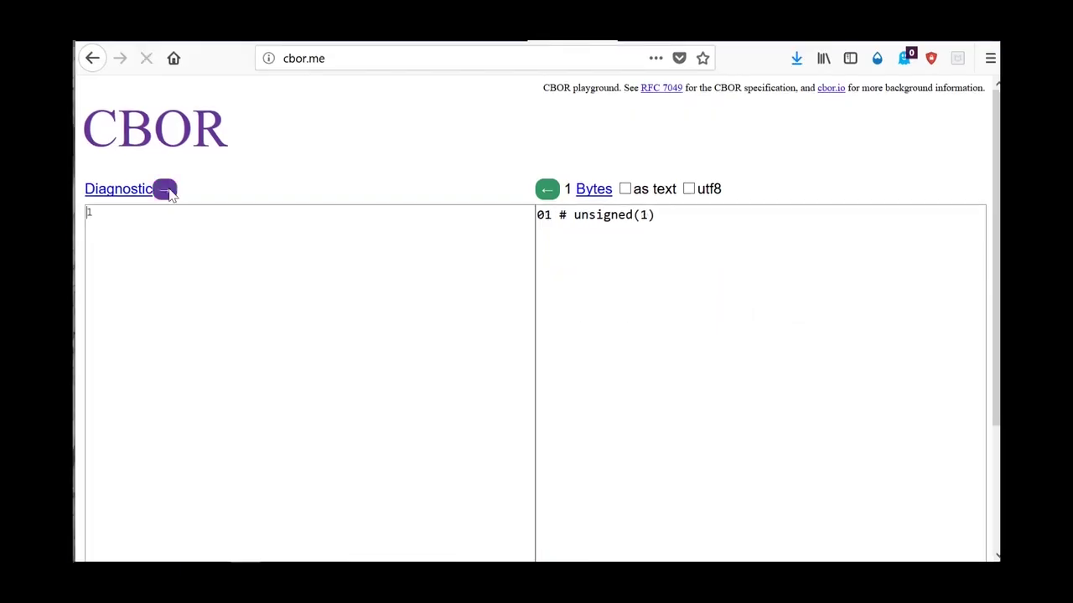
key(BackSpace)
text(2)
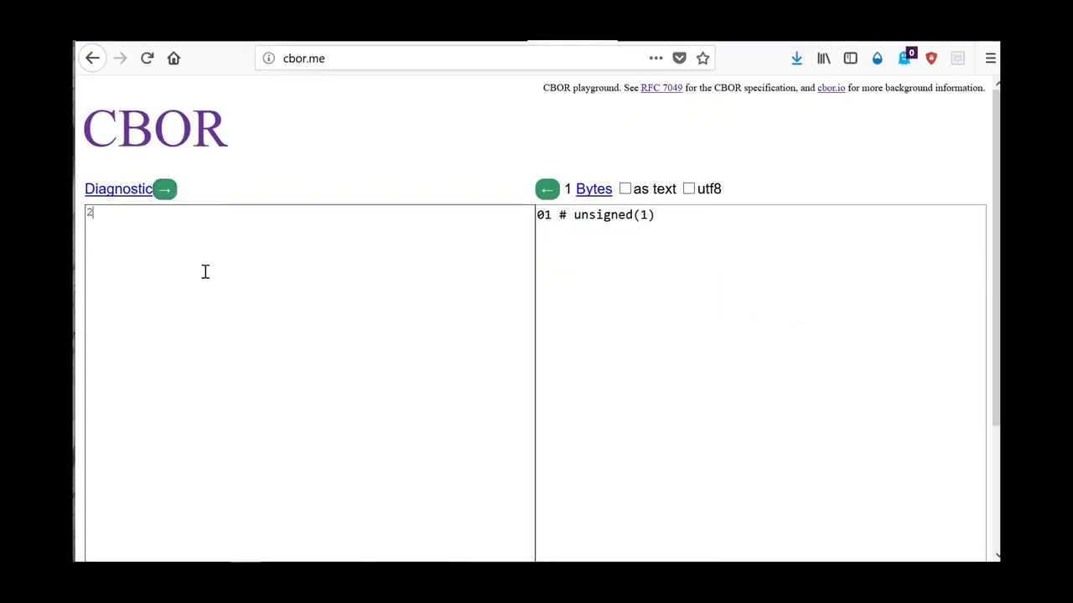
click(165, 190)
Step: Encode 20, 23 and 24, where 24 needs two bytes: 18 18 # unsigned(24)
text(20)
key(ctrl+Return)
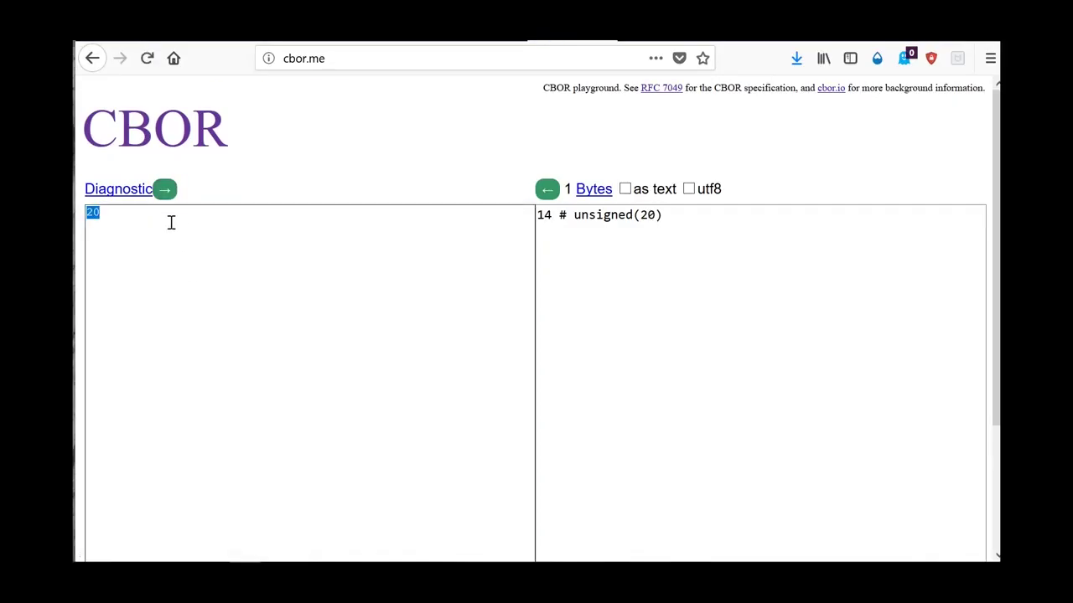
text(23)
click(164, 189)
double_click(105, 207)
text(24)
click(164, 189)
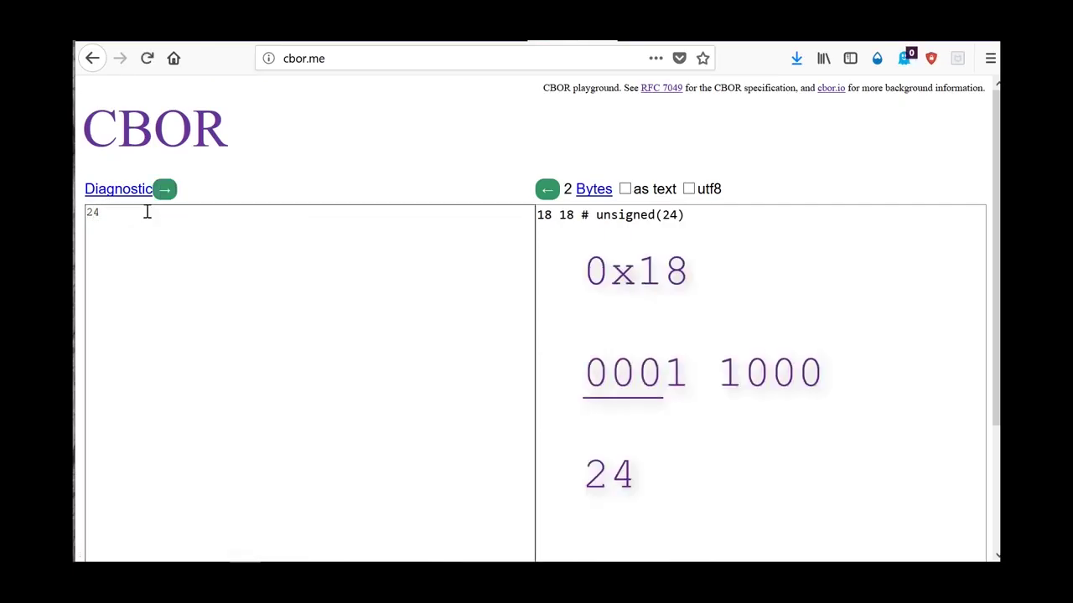
key(ctrl+a)
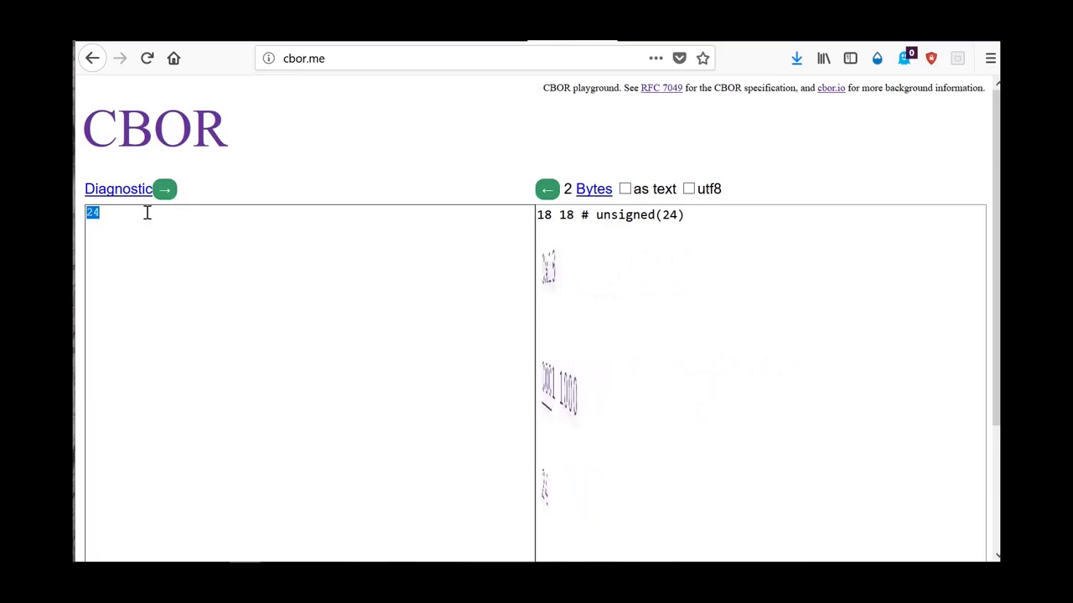
Step: Encode 100 and 255, with 255 giving the two bytes 18 FF
text(100)
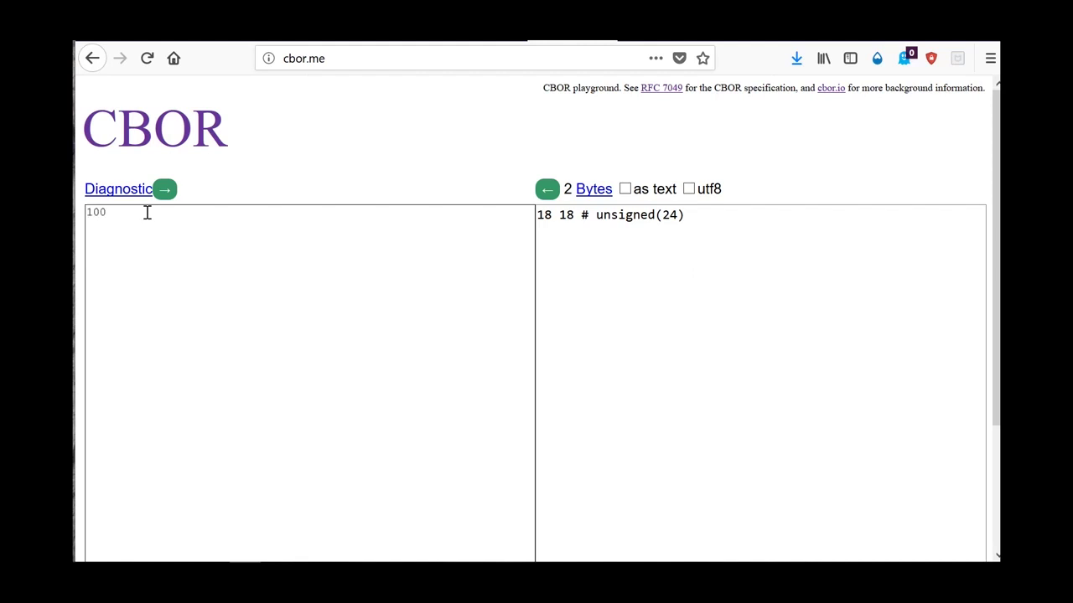
click(165, 189)
text(255)
click(164, 191)
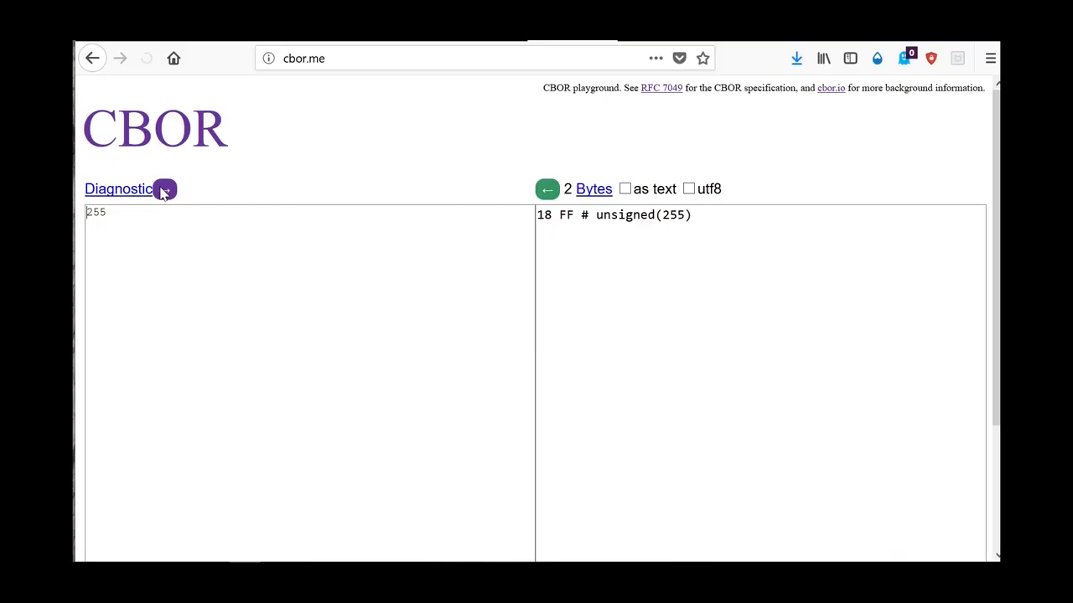
Step: Encode 256 as 19 0100 and 10000000 as the five bytes 1A 00989680
double_click(142, 213)
text(256)
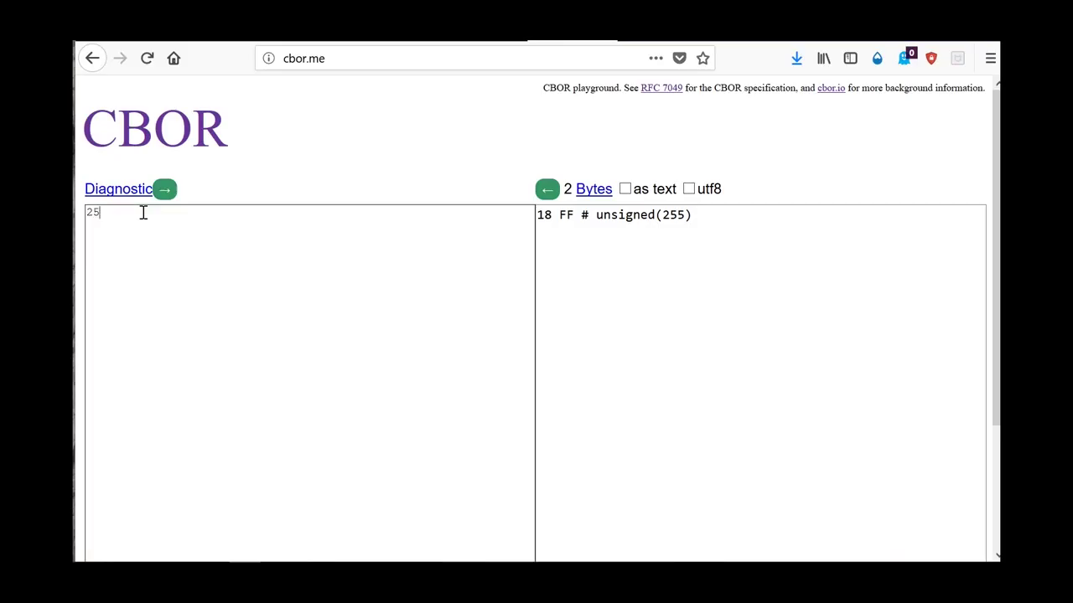
click(165, 189)
click(212, 259)
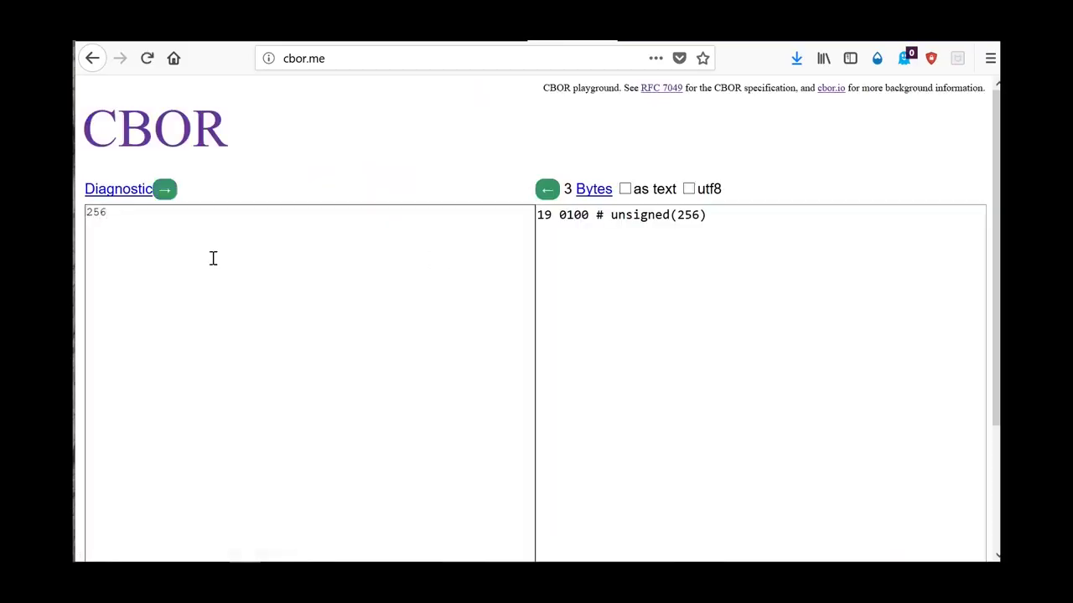
key(ctrl+a)
text(10000000)
click(168, 191)
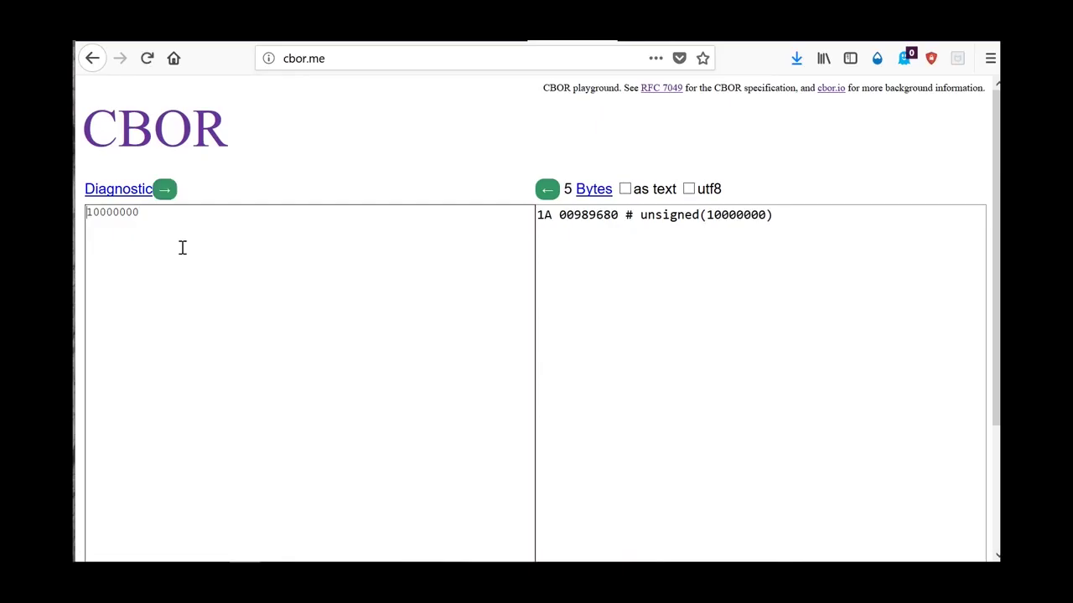
click(181, 243)
key(ctrl+a)
Step: Encode -1 as 20 # negative(0) and -23 as 36 # negative(22)
text(-1)
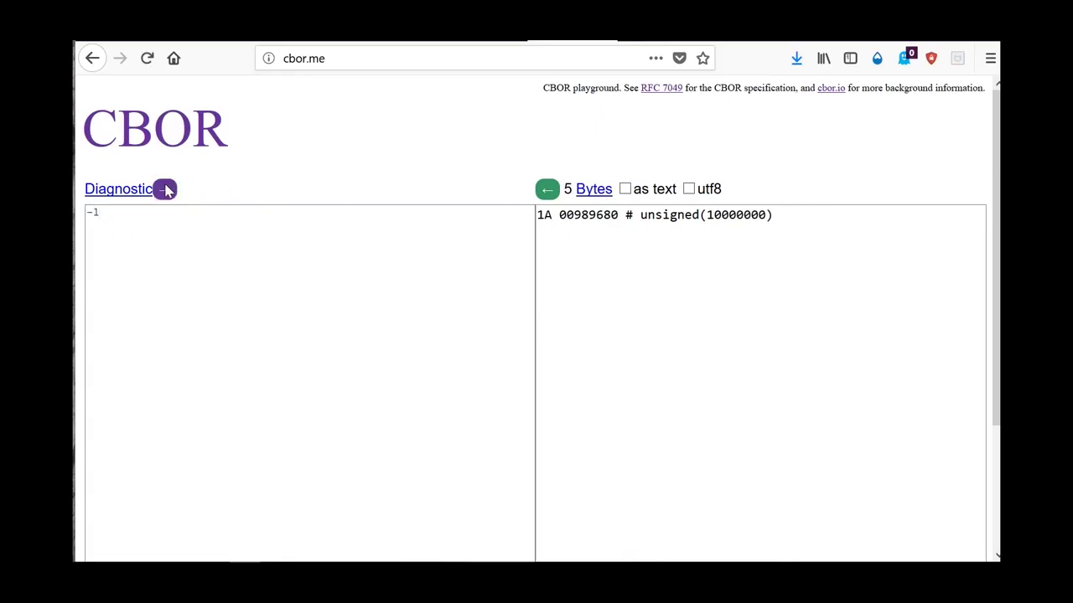
click(166, 191)
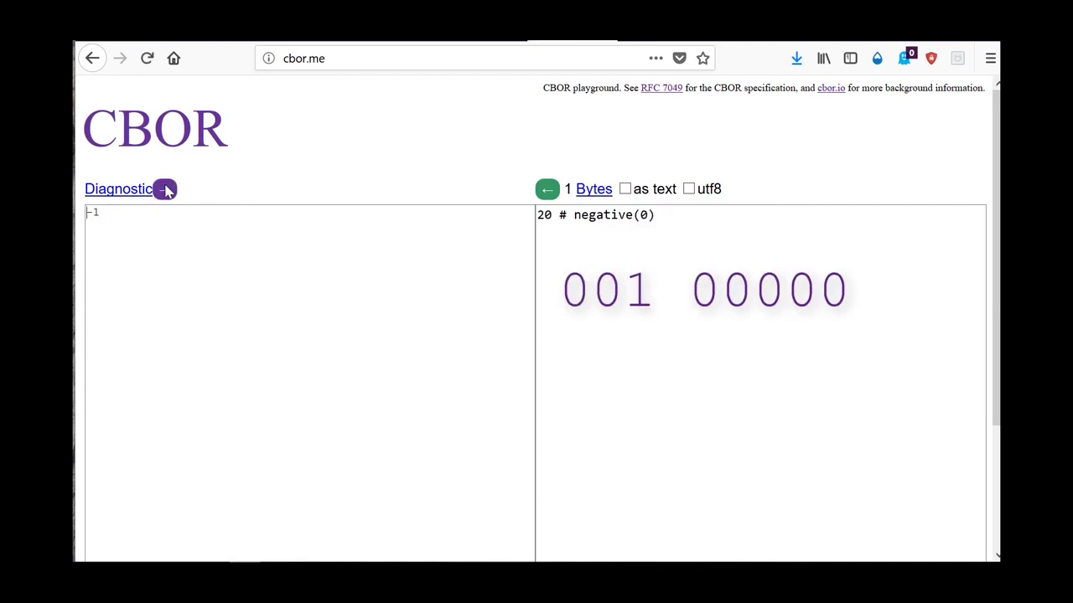
double_click(361, 226)
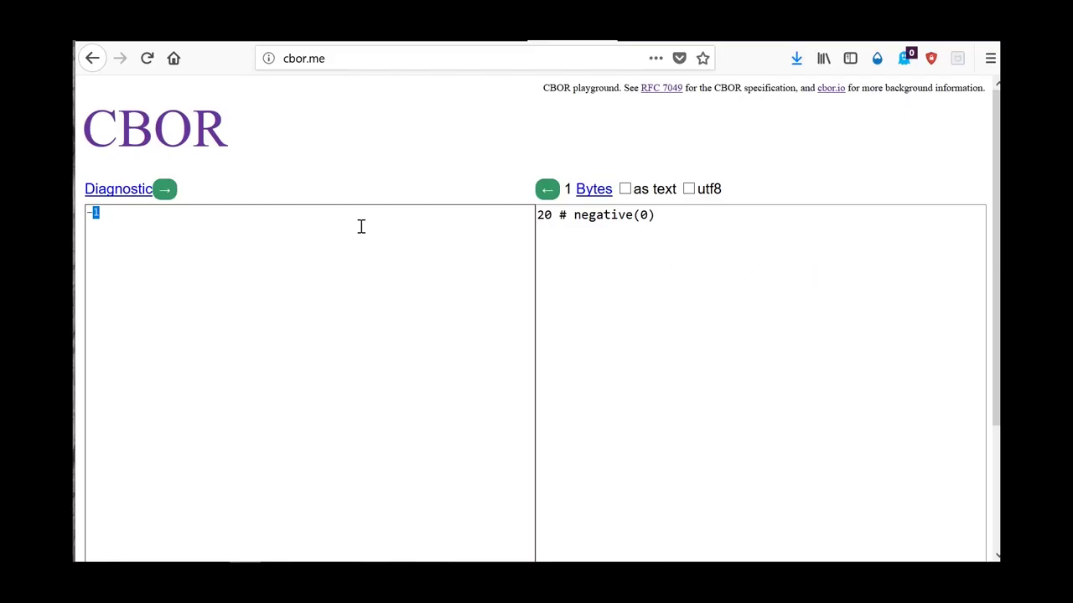
text(23)
click(165, 190)
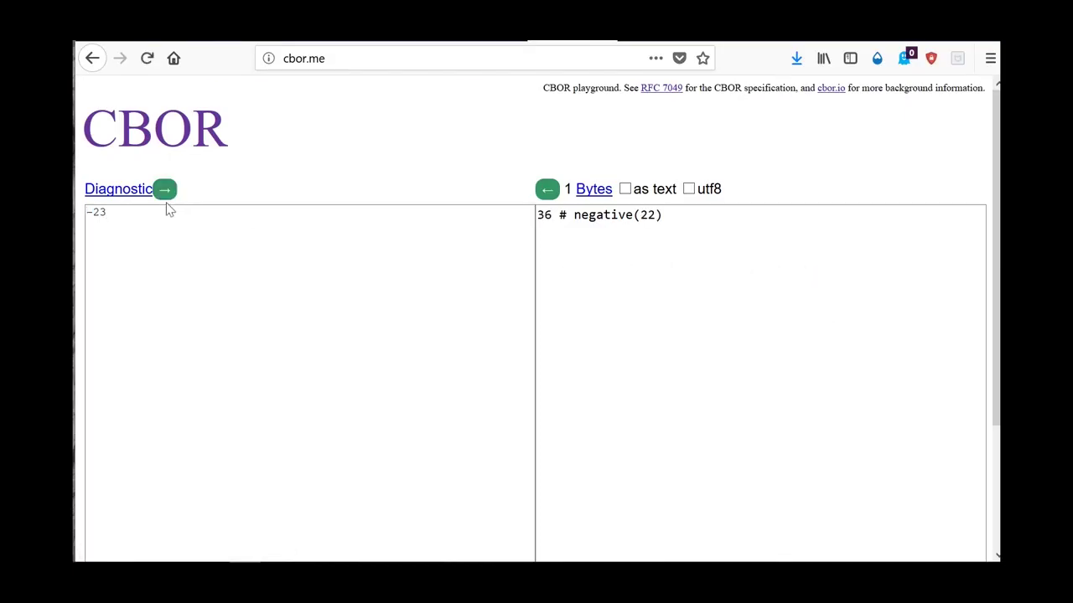
triple_click(161, 213)
Step: Encode -24 as 37 # negative(23)
text(-24)
click(165, 190)
click(151, 215)
triple_click(151, 215)
Step: Encode the string "hello" as 65 68656C6C6F # text(5), then enter [1, 2, 3, 4]
text(-hello)
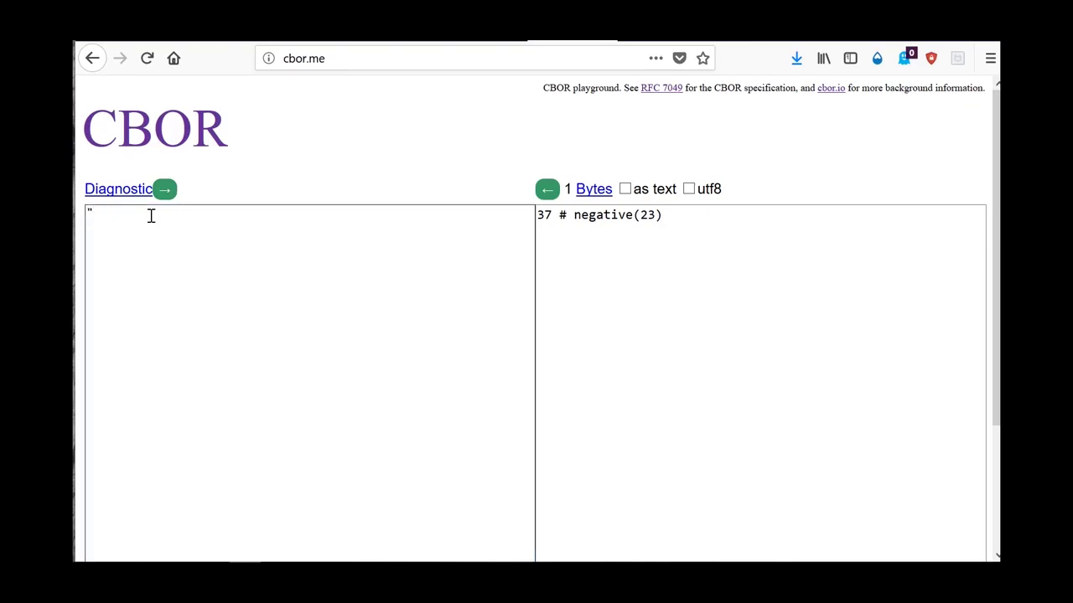
key(ctrl+z)
text("hello")
click(164, 190)
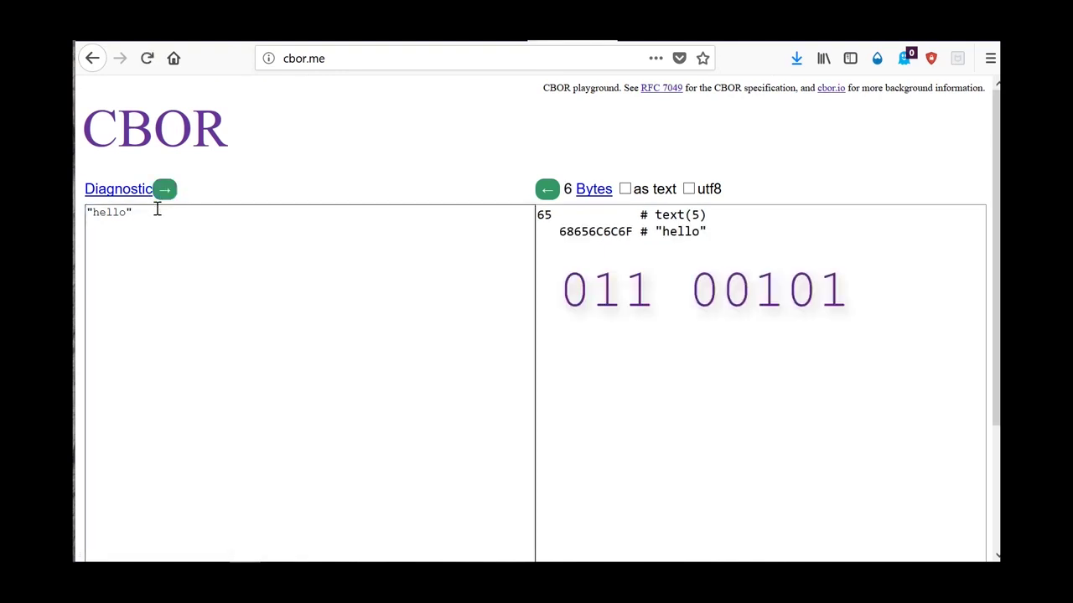
key(ctrl+a)
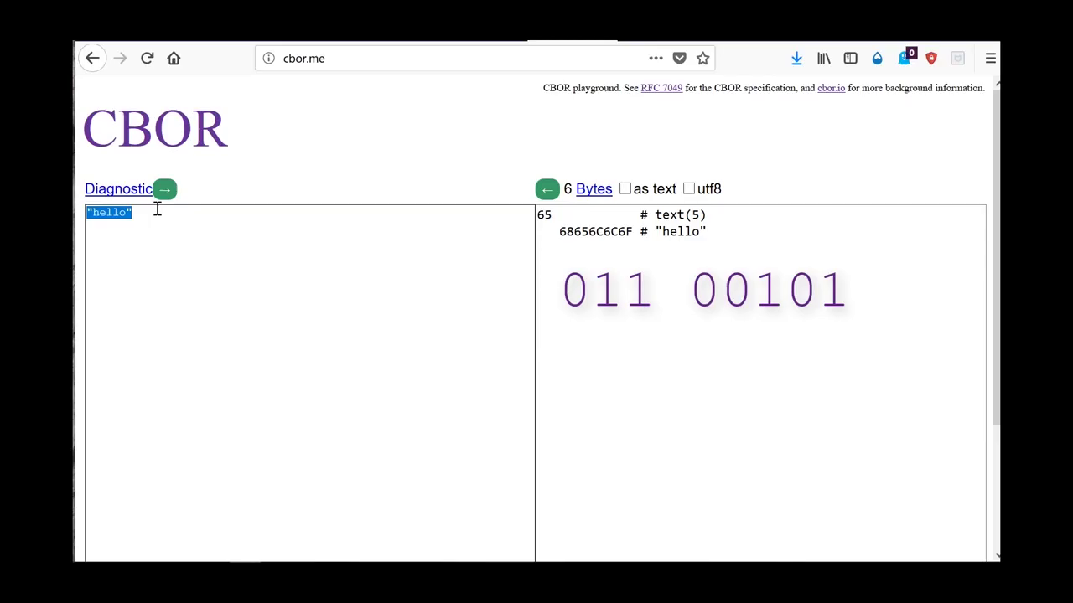
text([1, 2, 3, 4)
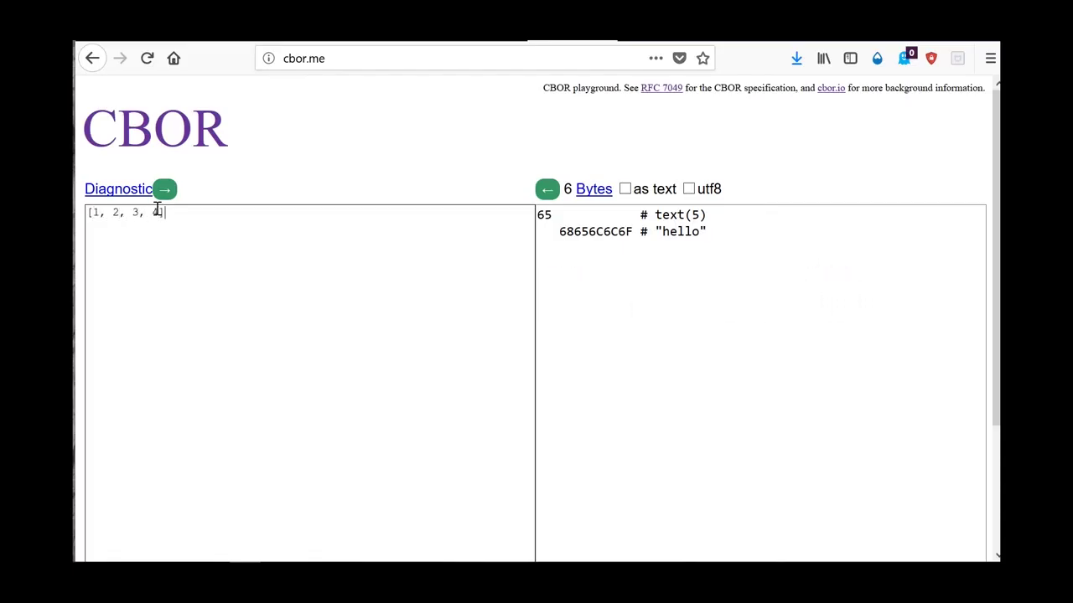
text(])
Step: Encode [1, 2, 3, 4], then change it to [1, 200, -10, "Hi!"], a 9-byte array(4)
click(164, 190)
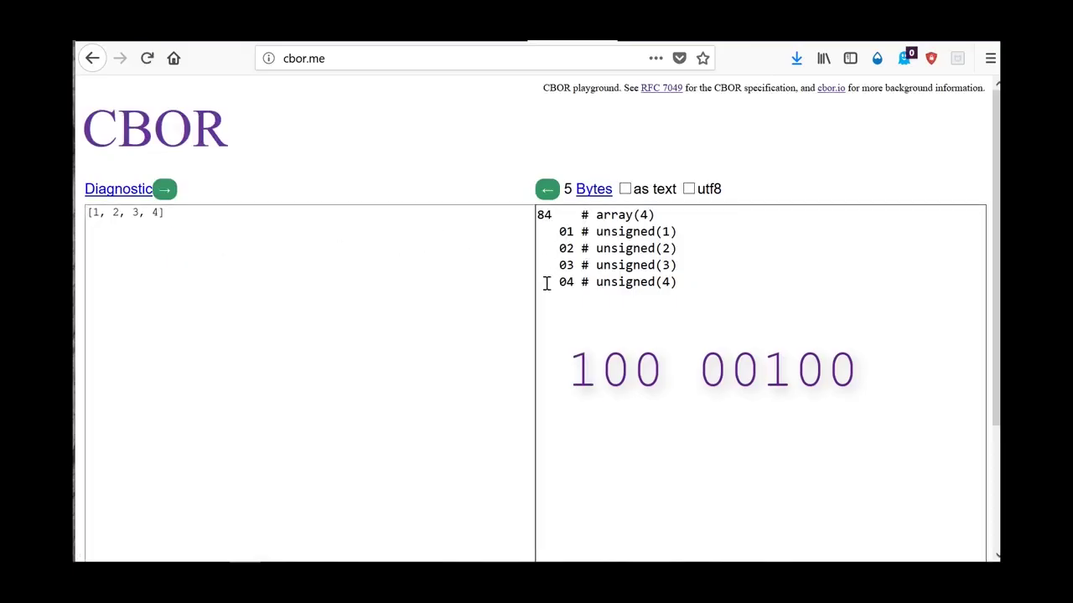
double_click(115, 215)
text(200)
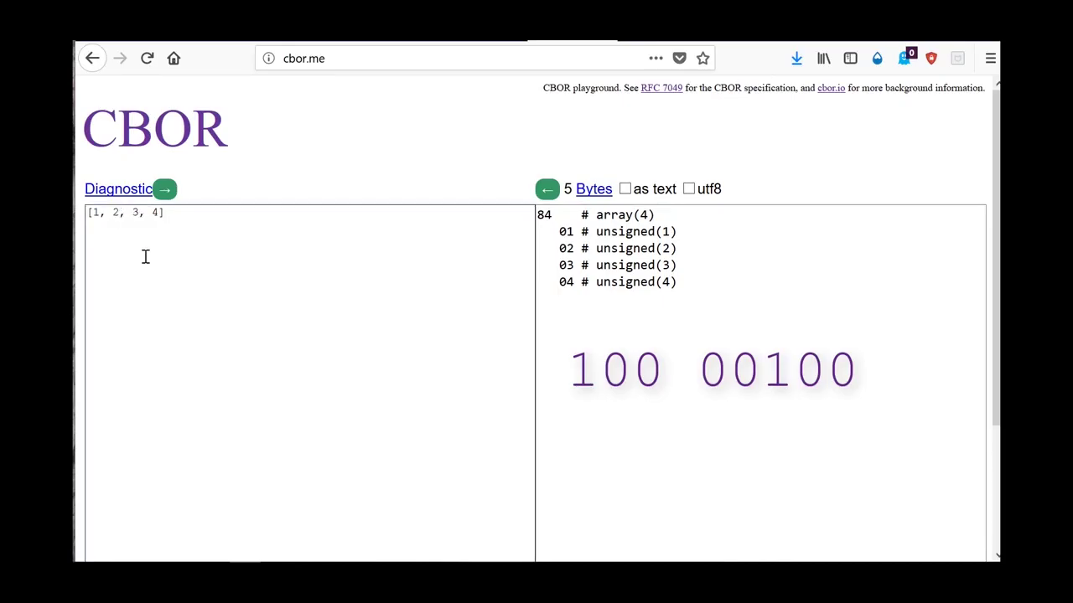
double_click(147, 213)
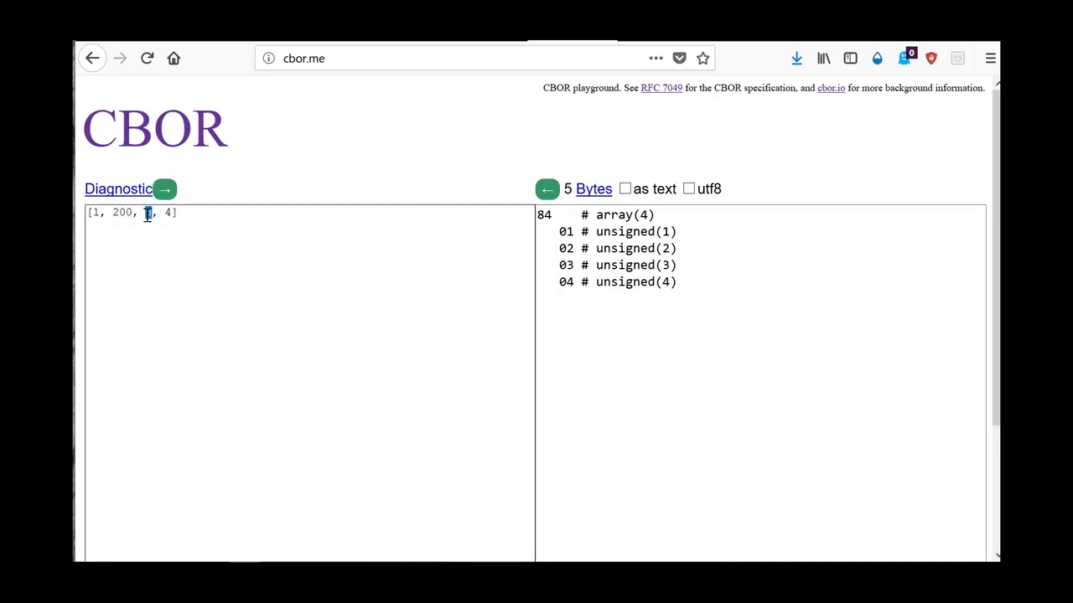
text(-10)
double_click(176, 213)
text("Hi!")
click(166, 189)
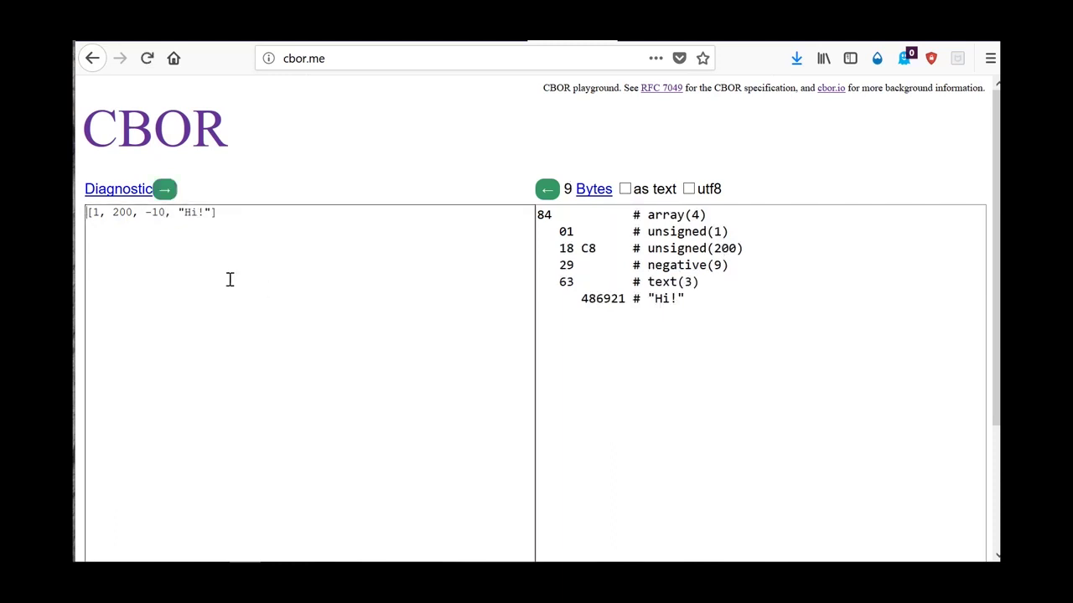
click(113, 214)
Step: Bracket 200 and -10 into [1, [200, -10], "Hi!"], then replace it with {"value":10}
text([)
click(171, 213)
text(])
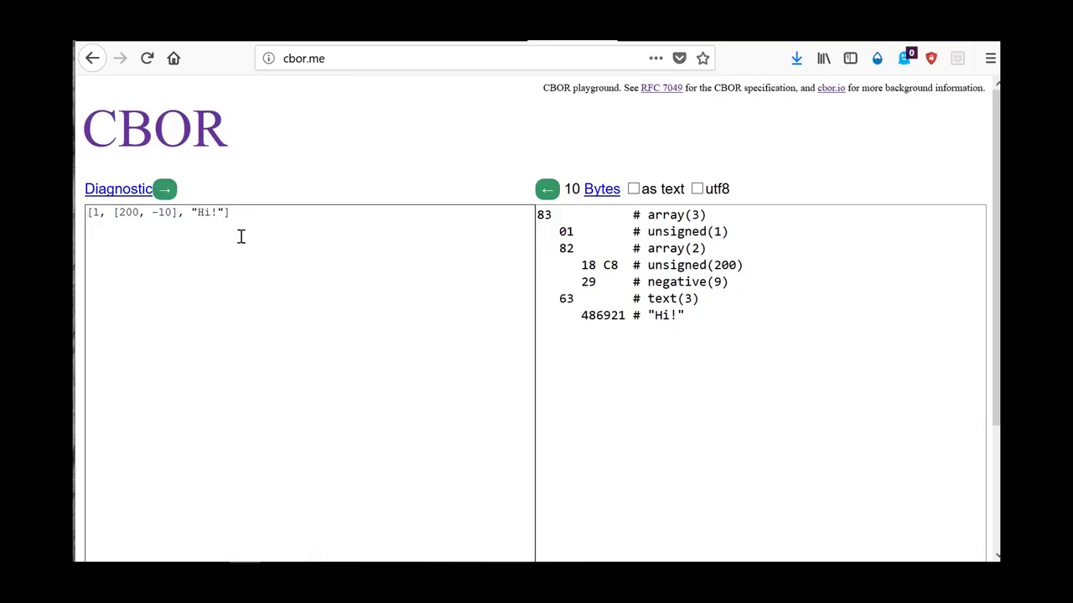
key(ctrl+a)
text({"value":10})
Step: Encode {"value":10}, then add "price":100 and "unit":"euro" for a 26-byte map(3)
click(165, 189)
click(158, 212)
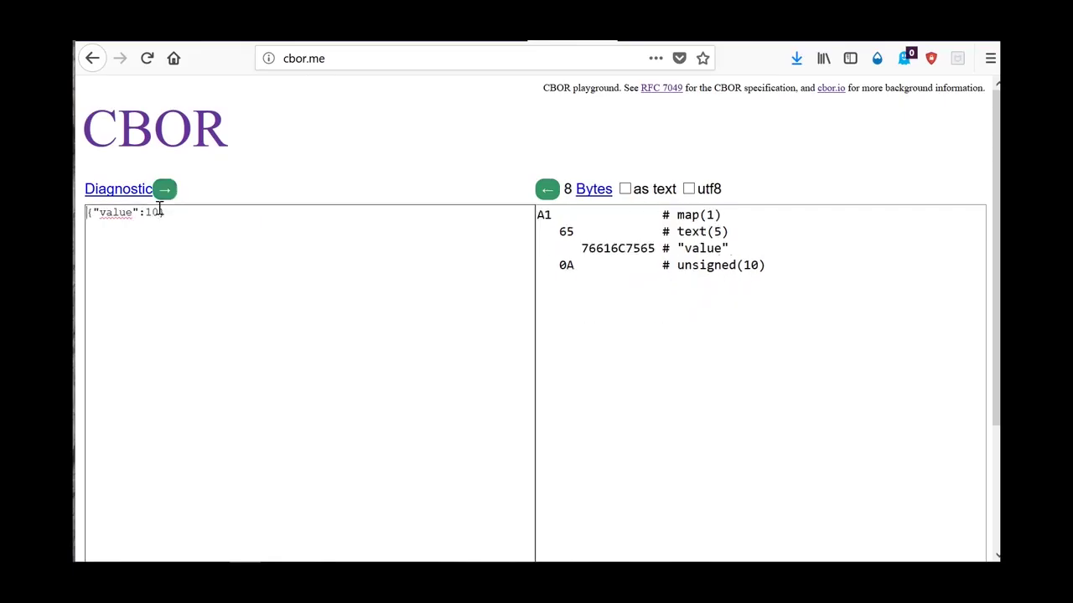
text(, "price":100, "unit":"euro")
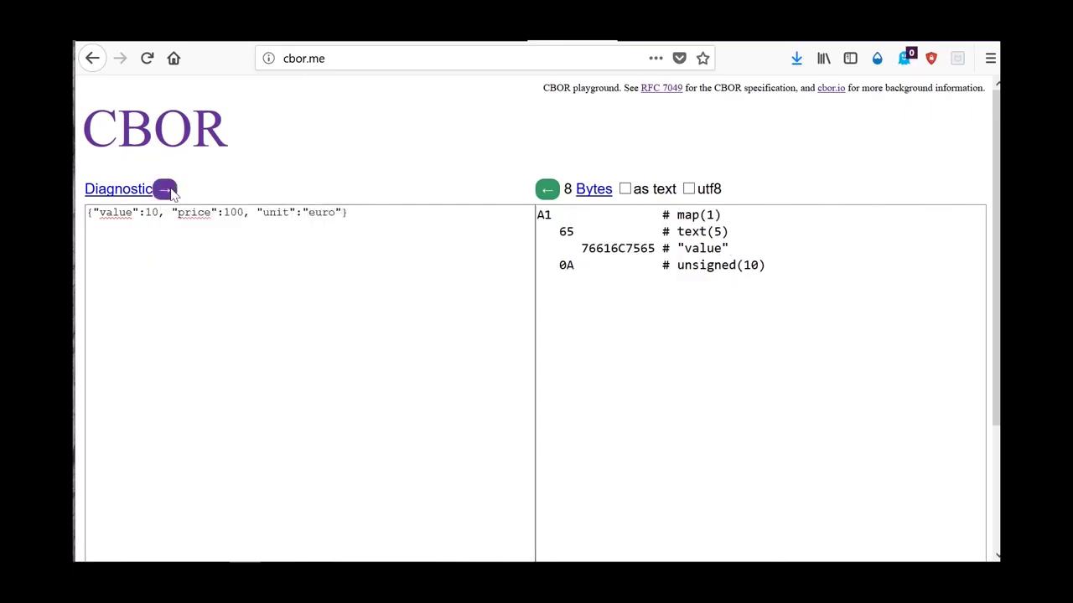
click(164, 188)
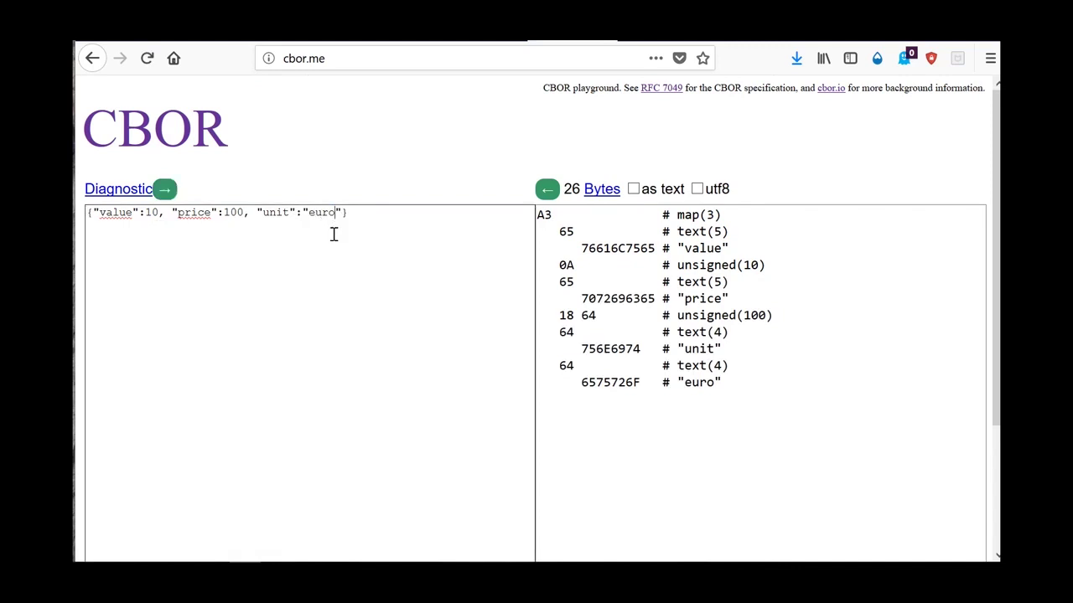
key(ctrl+a)
key(BackSpace)
click(166, 190)
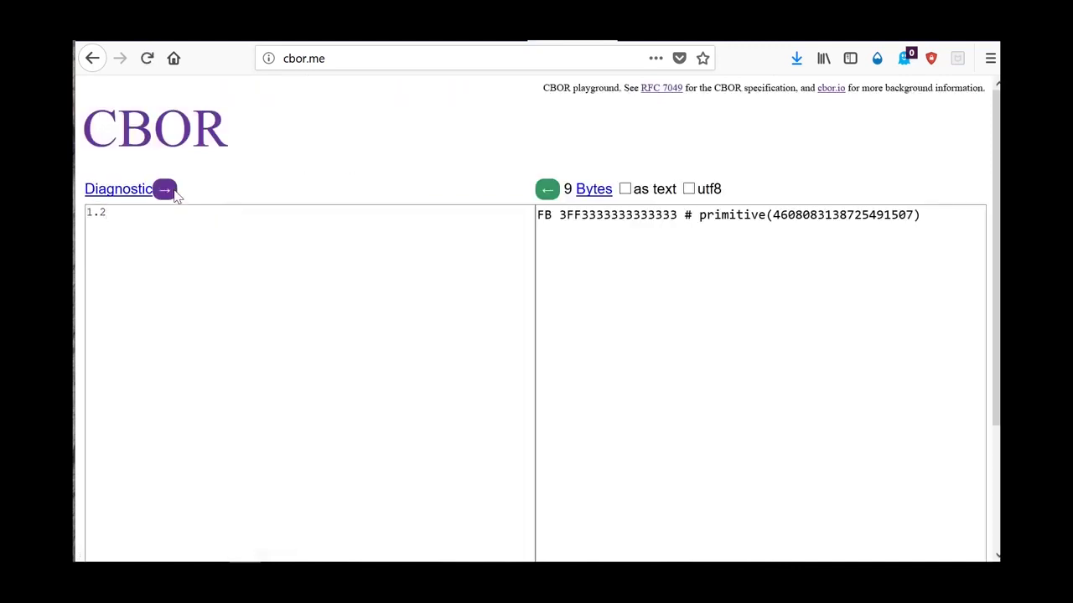